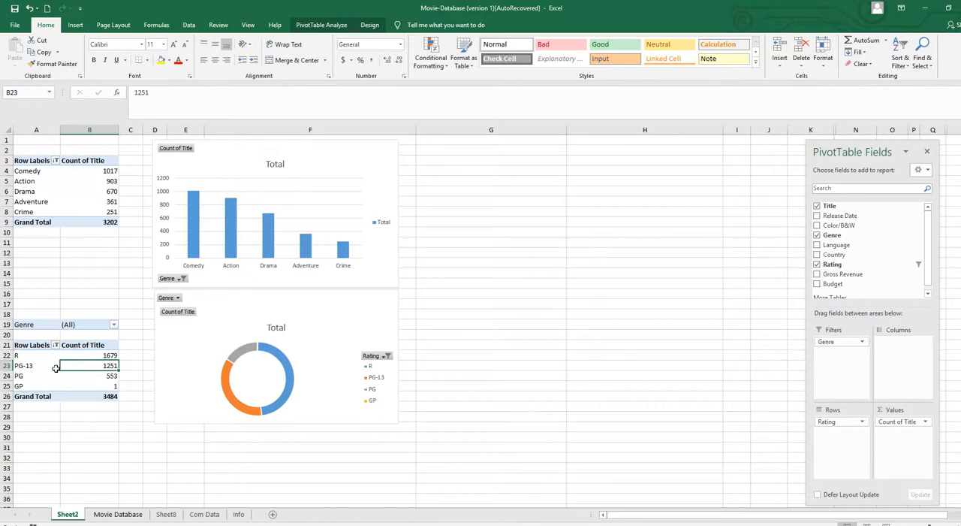
Copy the entire Rating PivotTable and paste the duplicate at cell A33
click(322, 25)
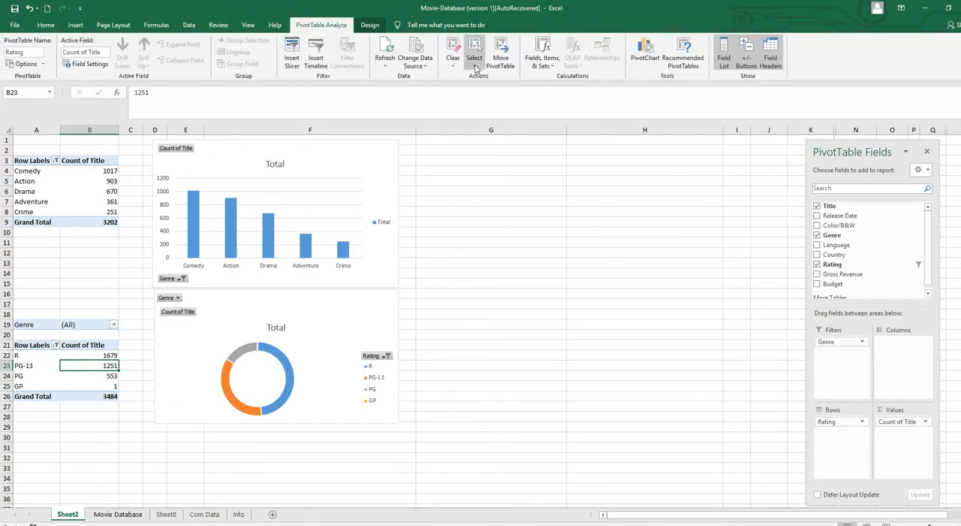
click(474, 66)
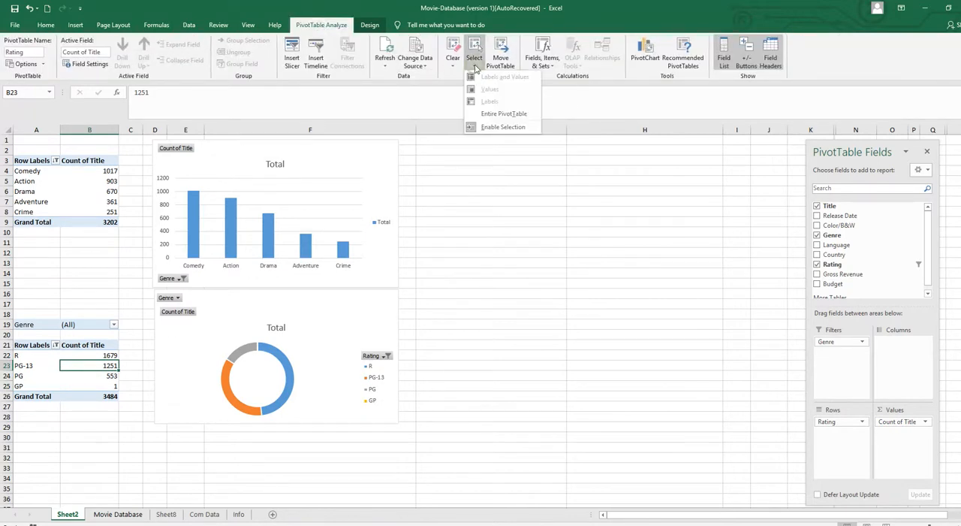
click(504, 114)
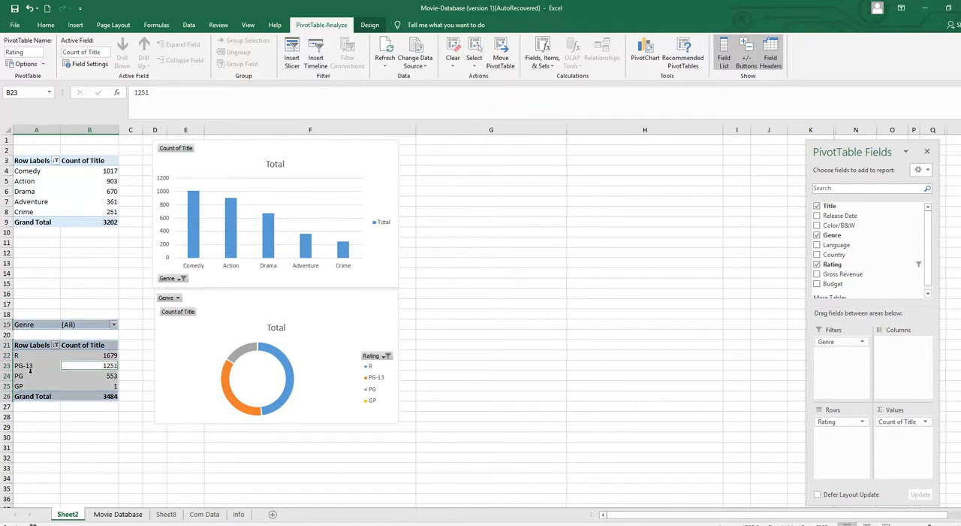
key(ctrl+c)
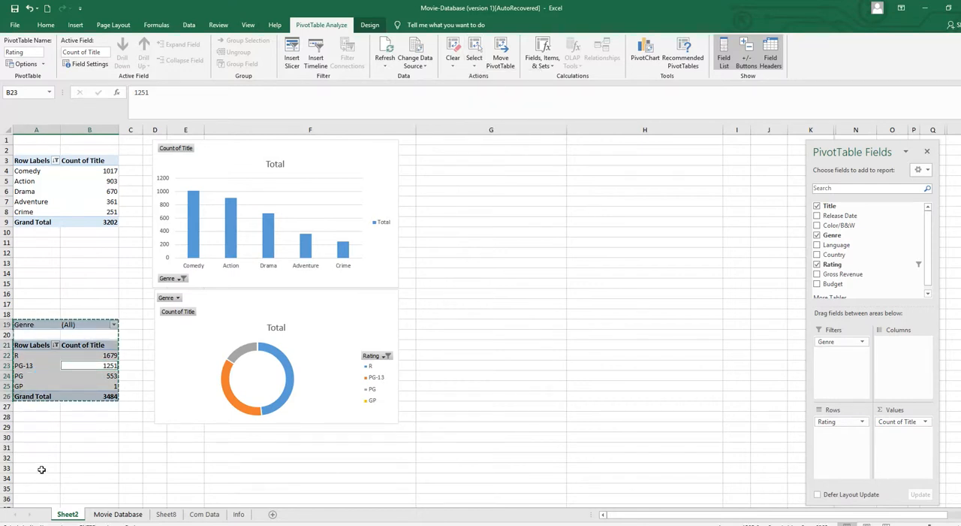
click(41, 469)
key(ctrl+v)
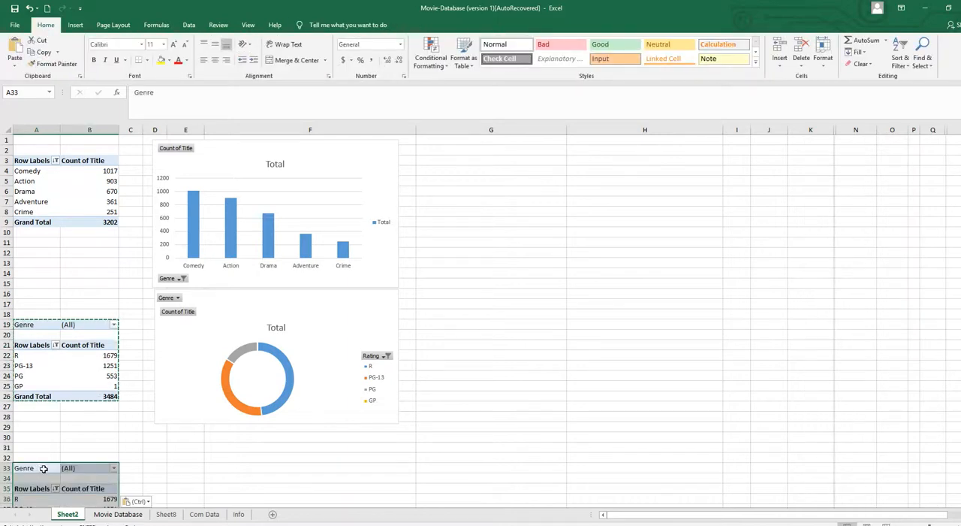
key(Escape)
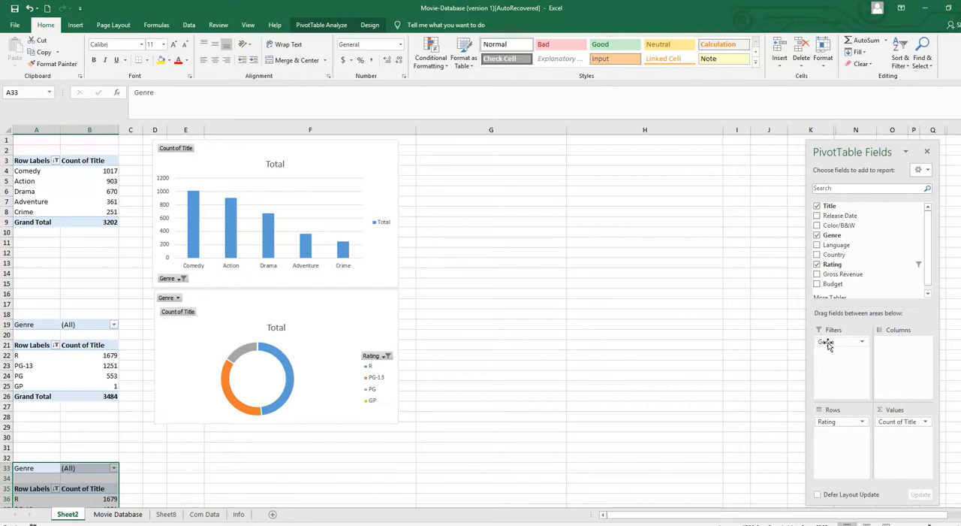
Move the Genre field from the filters area to the columns area of the pasted PivotTable
drag(829, 344, 898, 344)
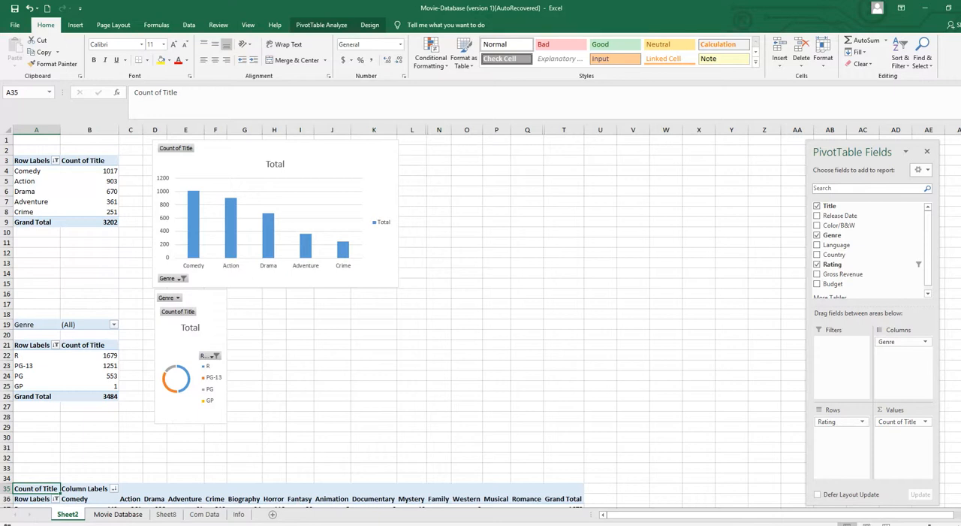
scroll(405, 315, down, 2)
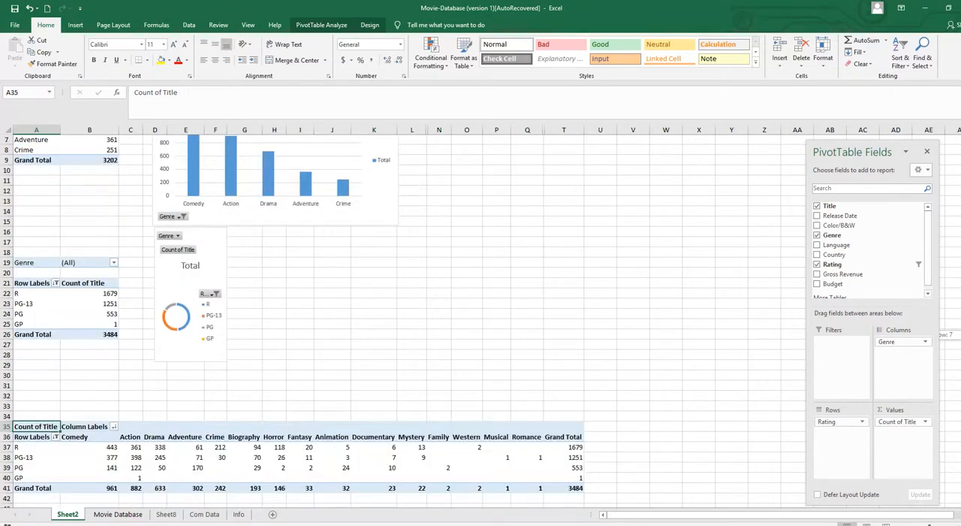
drag(960, 334, 960, 460)
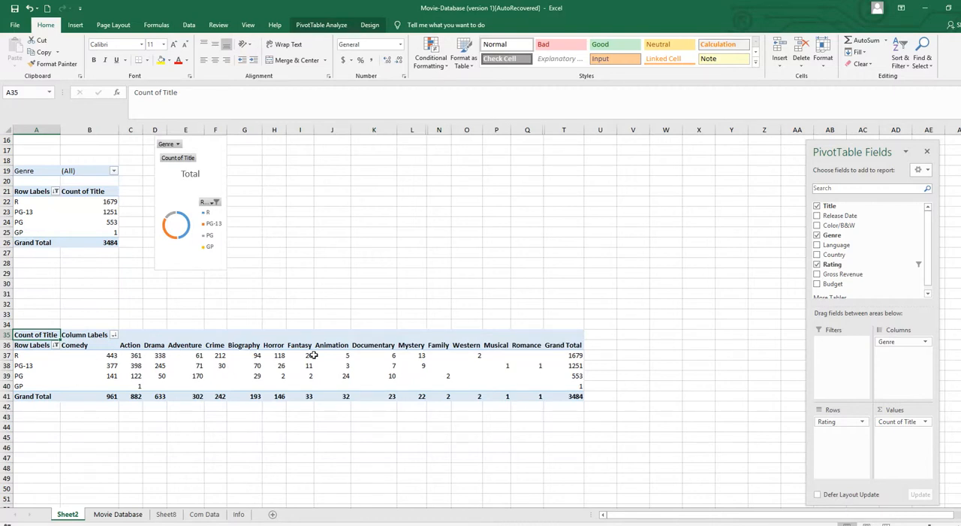
Apply a Top 10 value filter to the column labels, limited to the top 5 genres by Count of Title
click(114, 335)
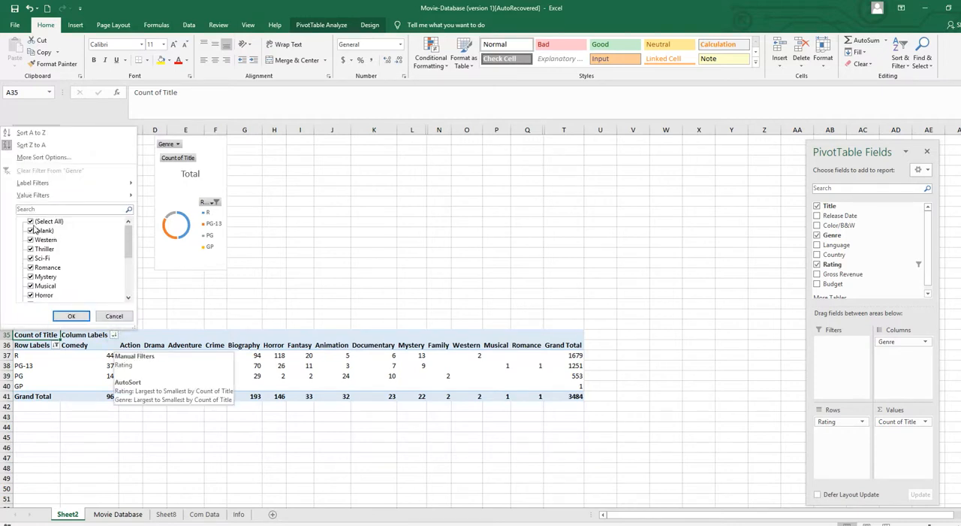
mouse_move(34, 199)
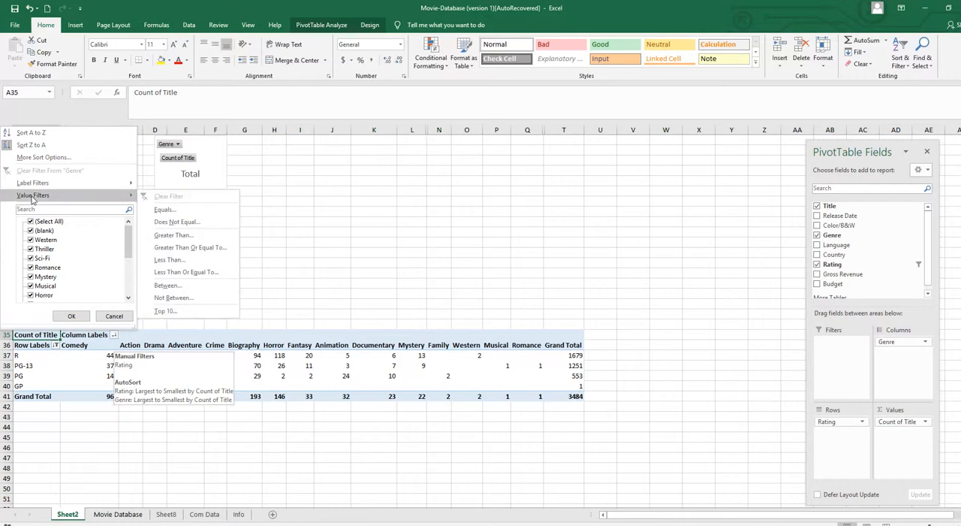
click(164, 310)
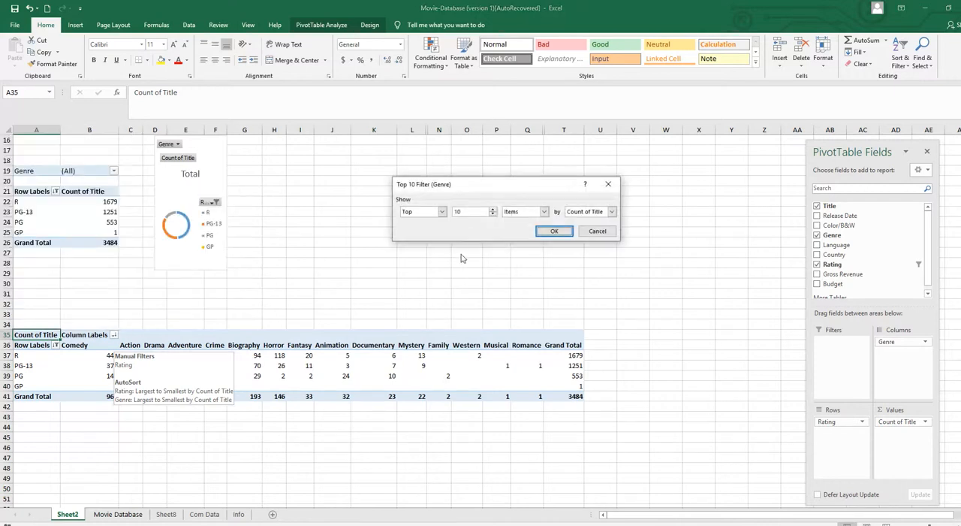
click(492, 214)
click(492, 214)
click(550, 232)
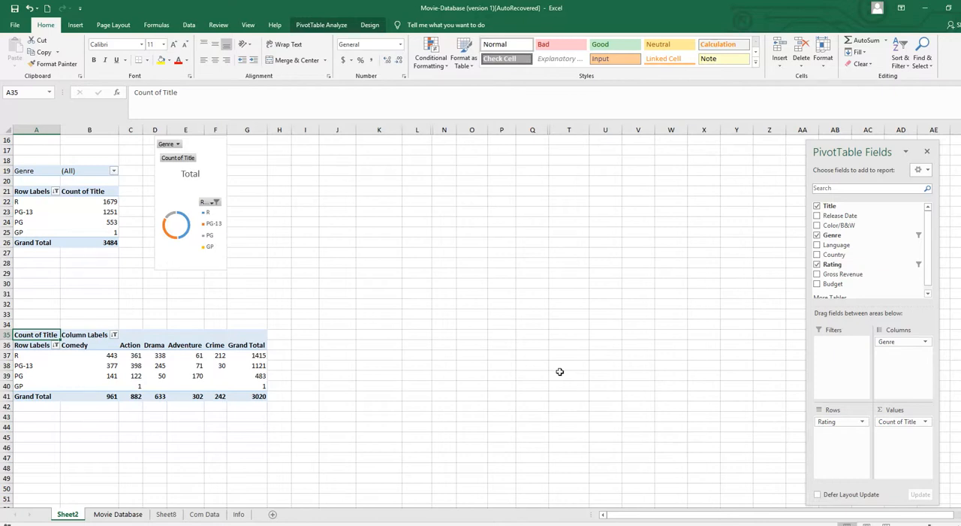
Sort the genre columns in ascending order by Count of Title
click(113, 335)
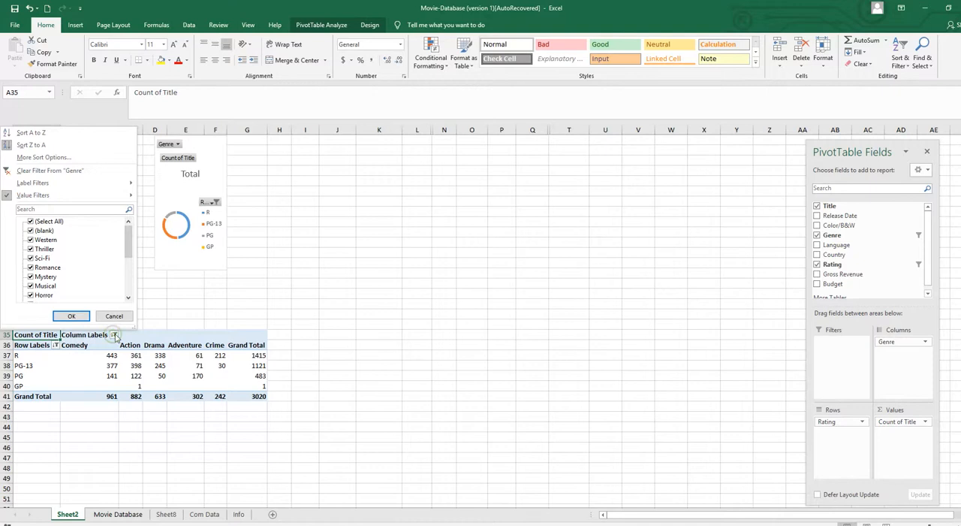
click(45, 161)
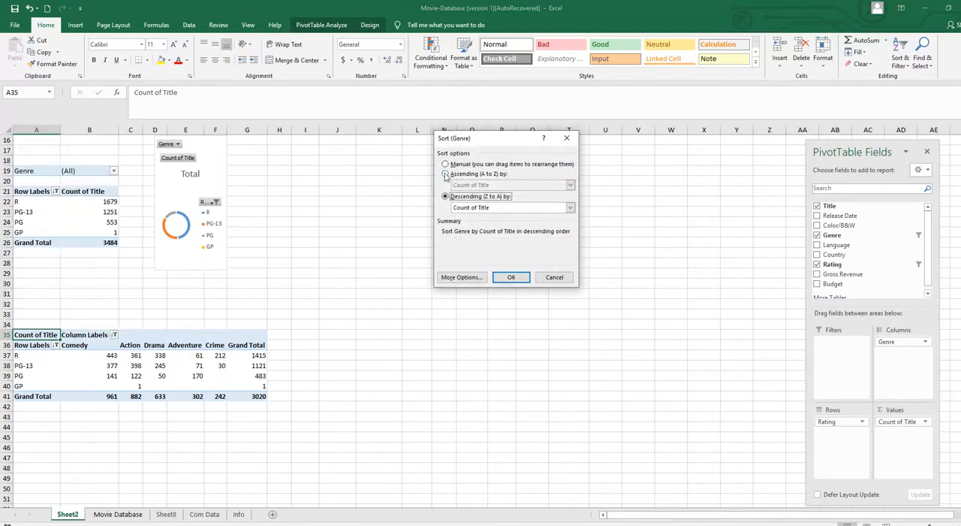
click(446, 175)
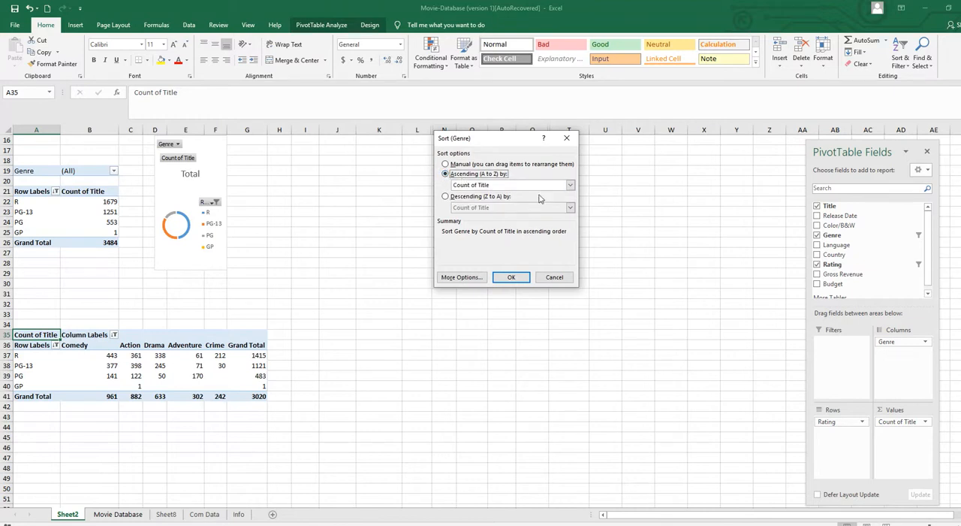
click(512, 277)
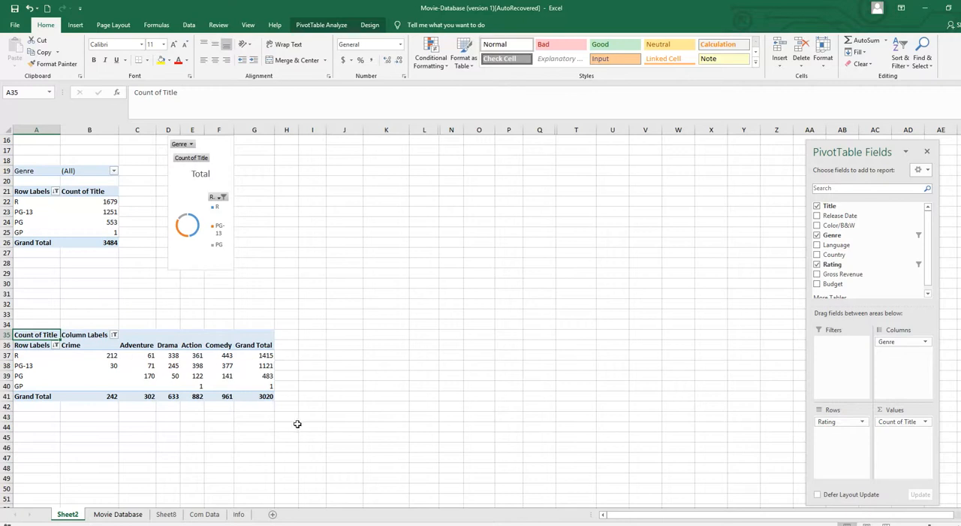
Insert a Clustered Bar PivotChart based on the rating-by-genre PivotTable
click(128, 365)
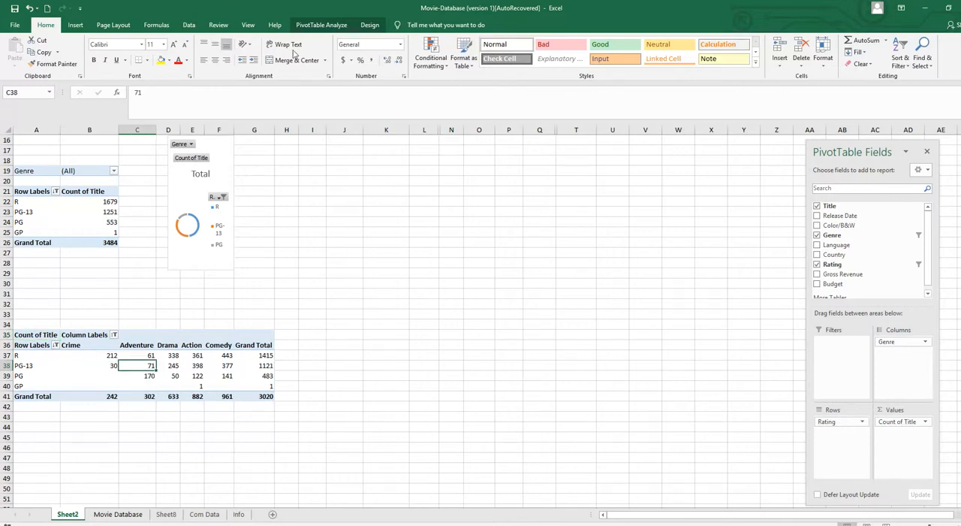
click(321, 26)
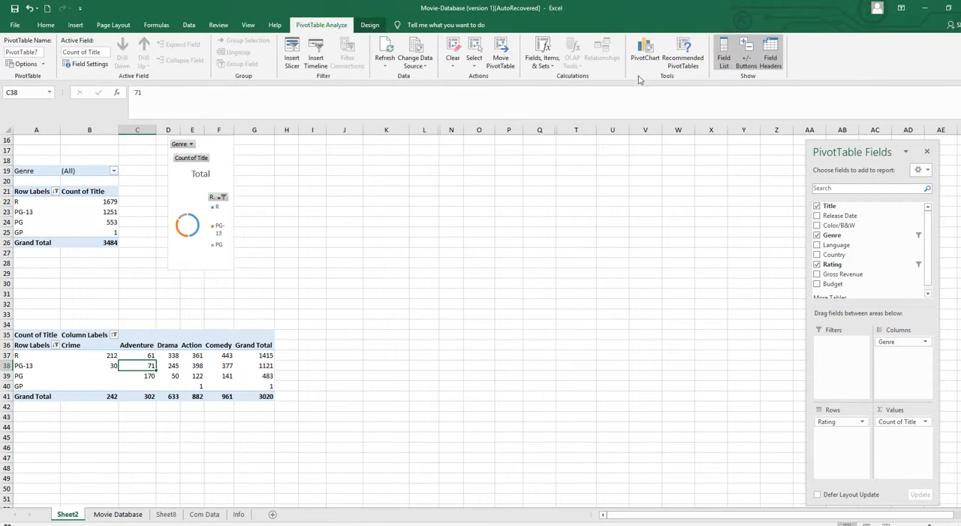
click(640, 51)
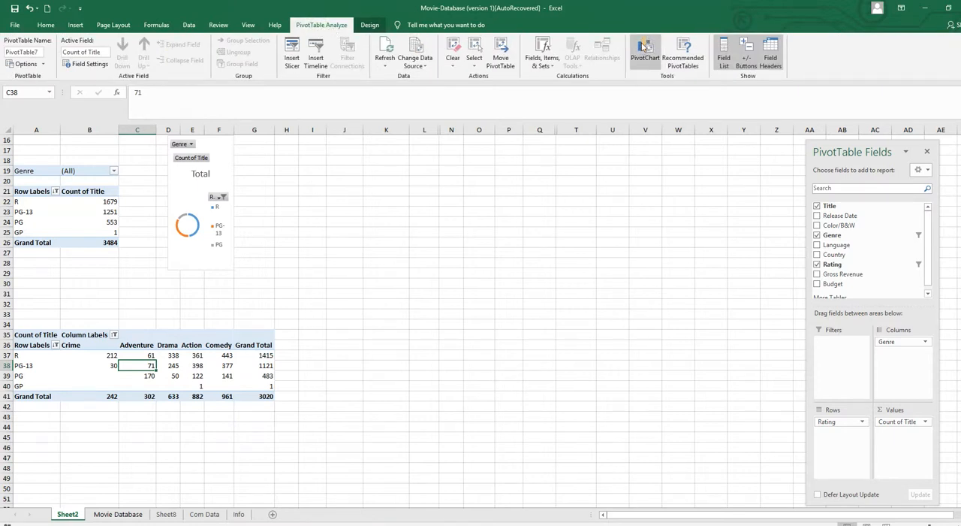
click(644, 48)
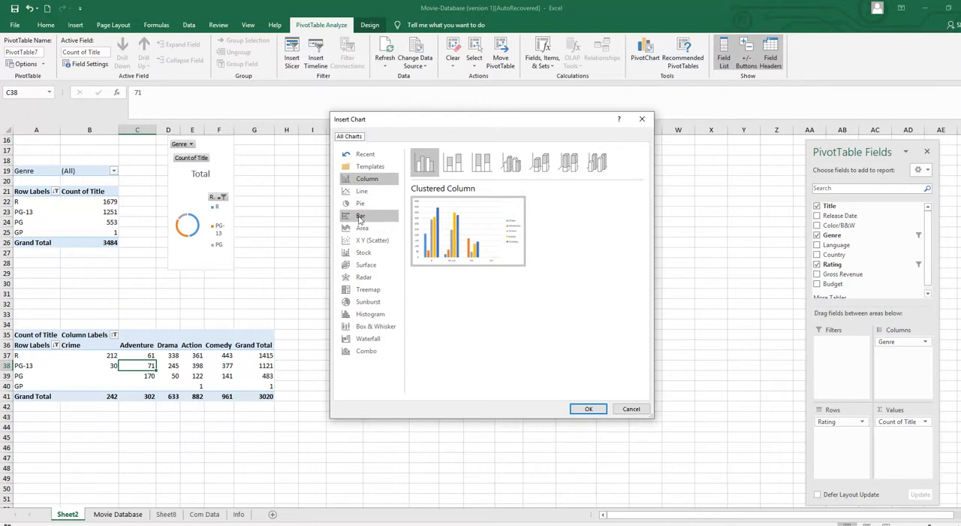
click(360, 217)
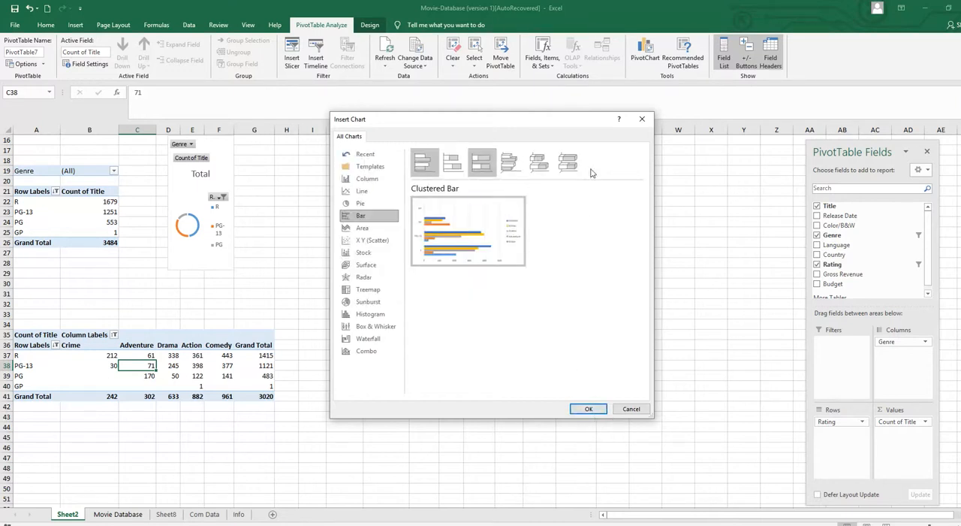
click(588, 409)
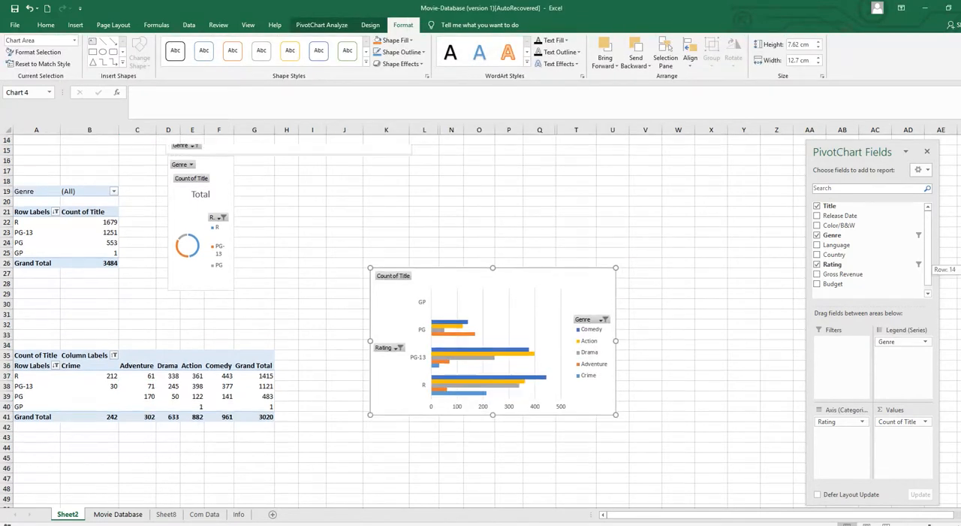
Hide all field buttons on the new bar PivotChart
scroll(643, 312, up, 5)
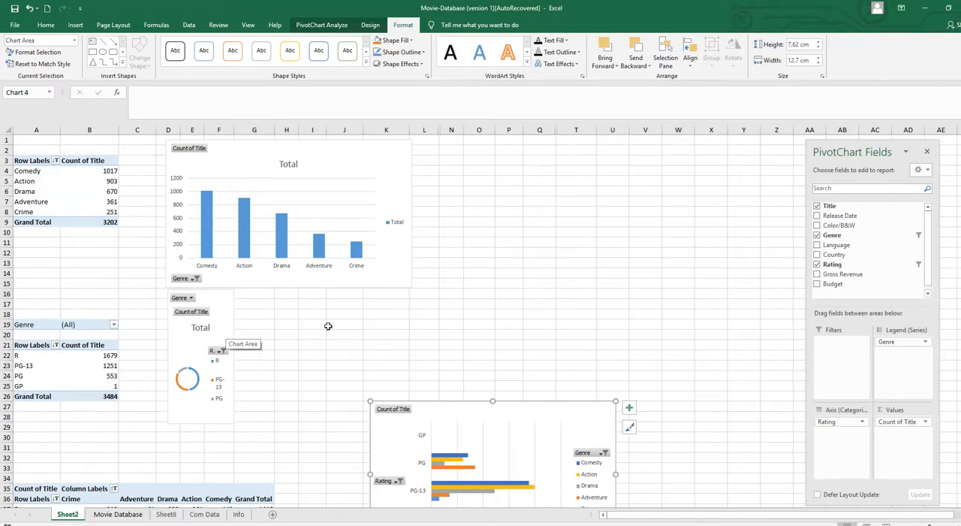
click(435, 422)
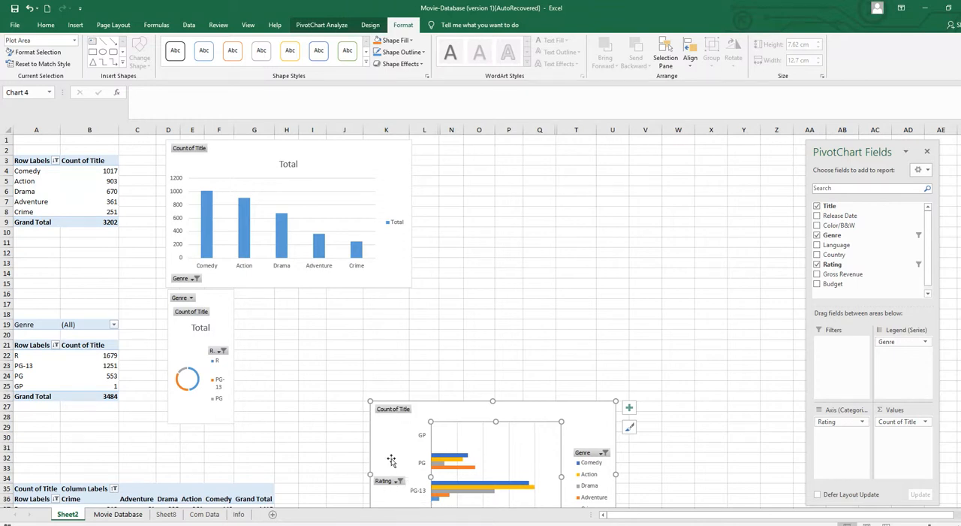
click(387, 427)
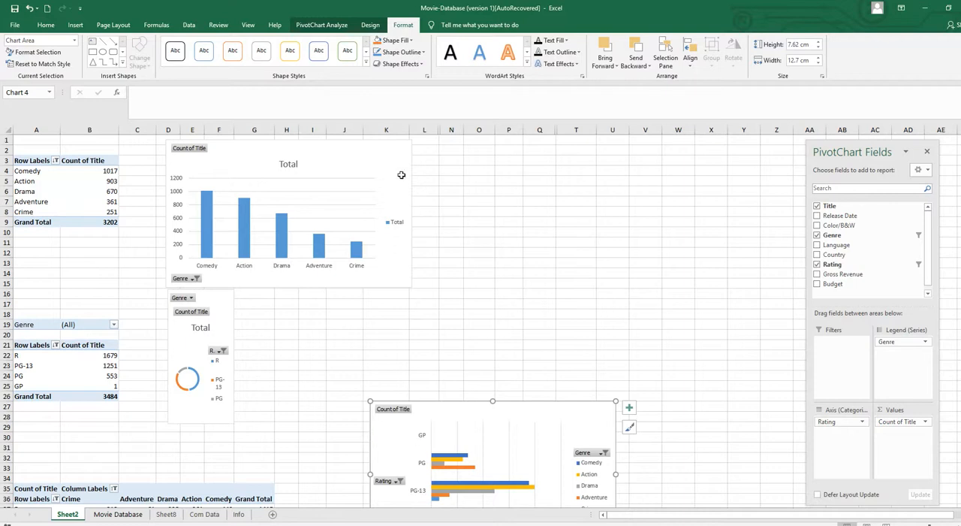
click(369, 26)
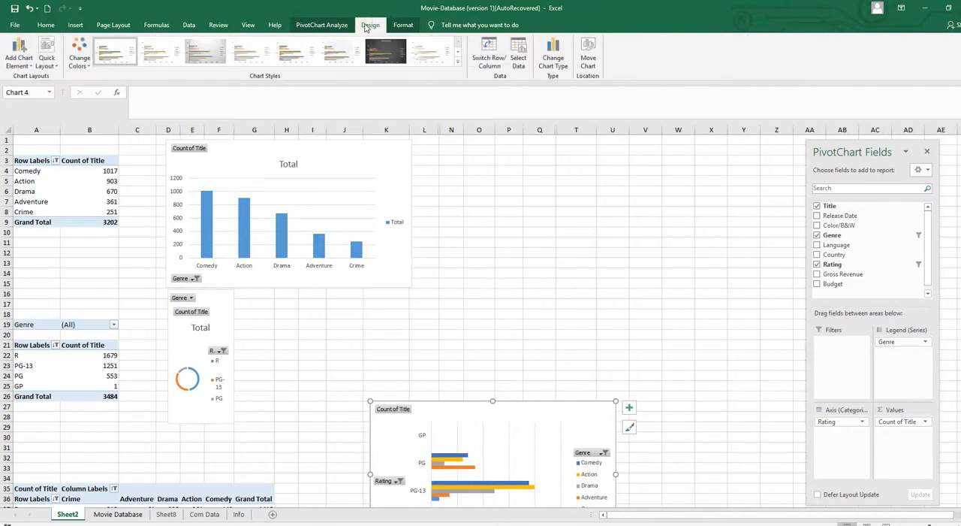
click(320, 26)
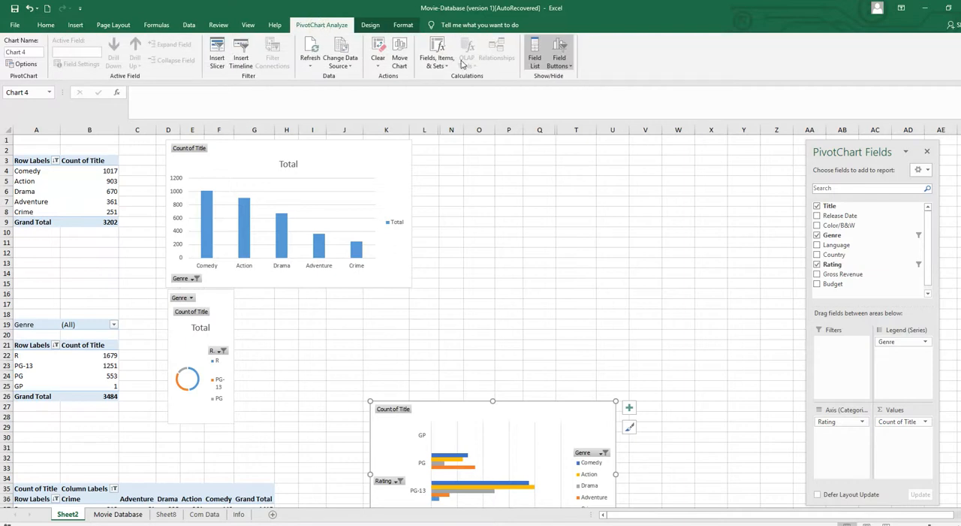
click(567, 66)
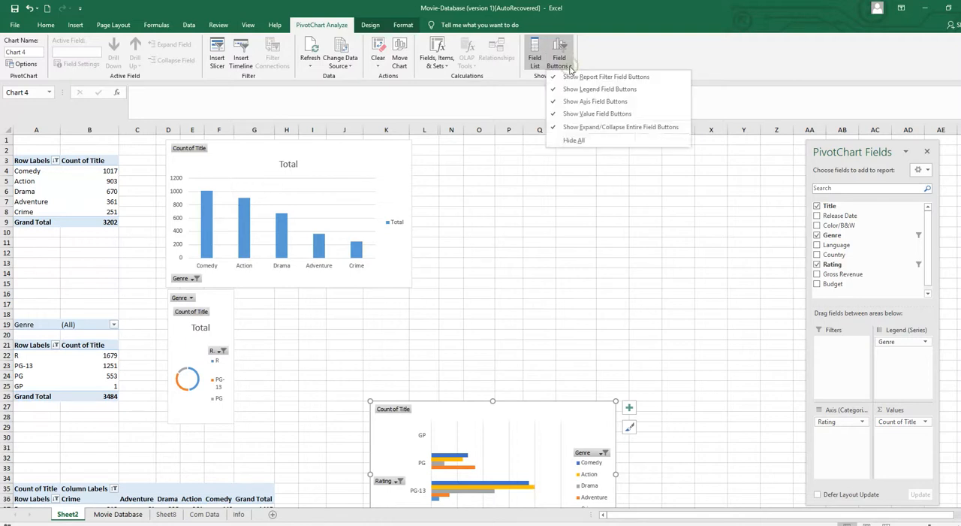
click(580, 141)
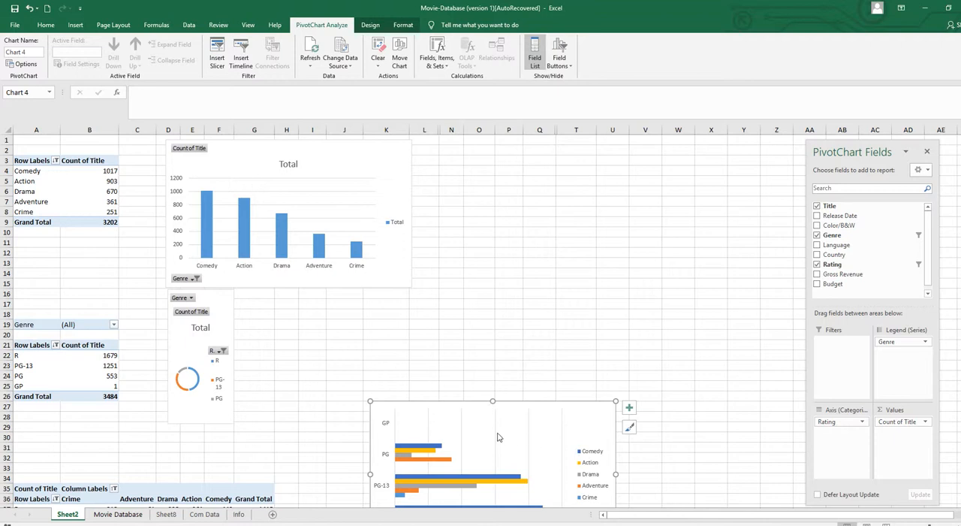
Preview the 100% Stacked Bar type for the rating-by-genre PivotChart, and change the chart to Stacked Bar
click(470, 425)
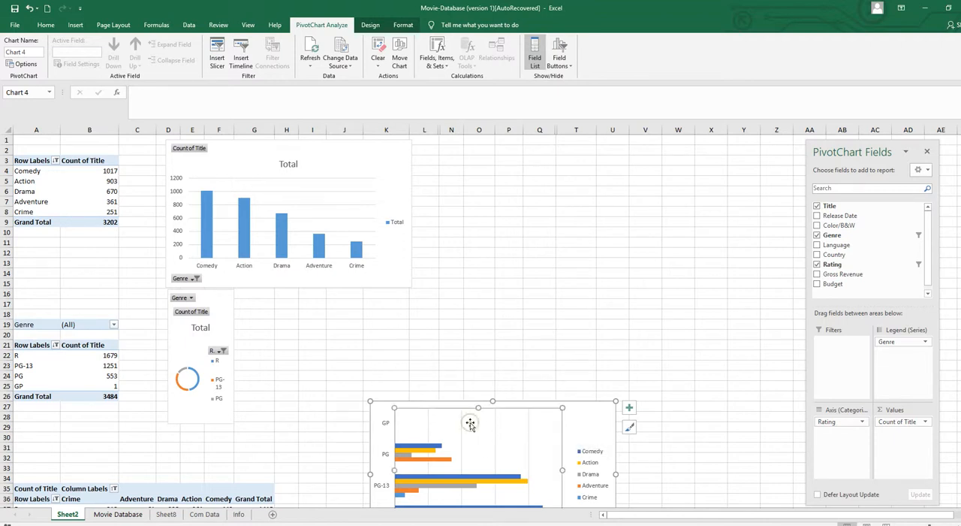
click(371, 25)
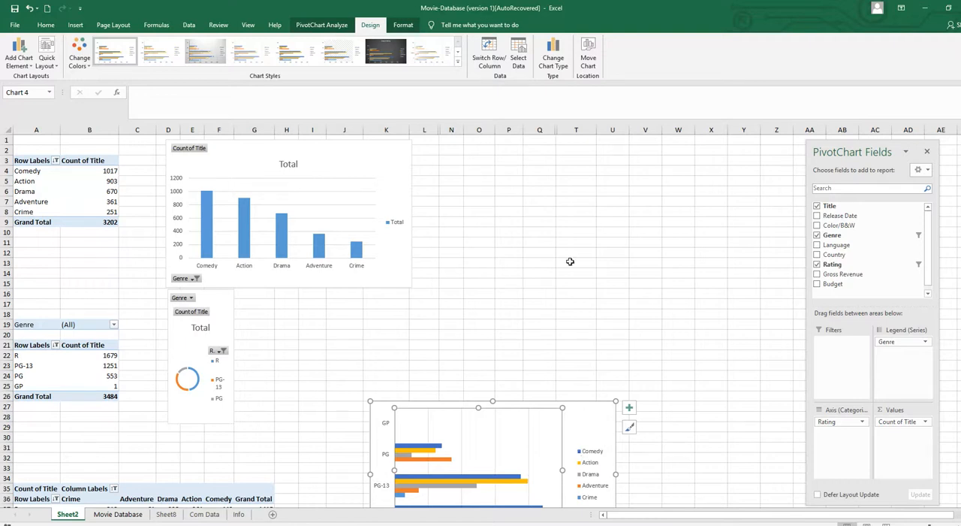
click(553, 49)
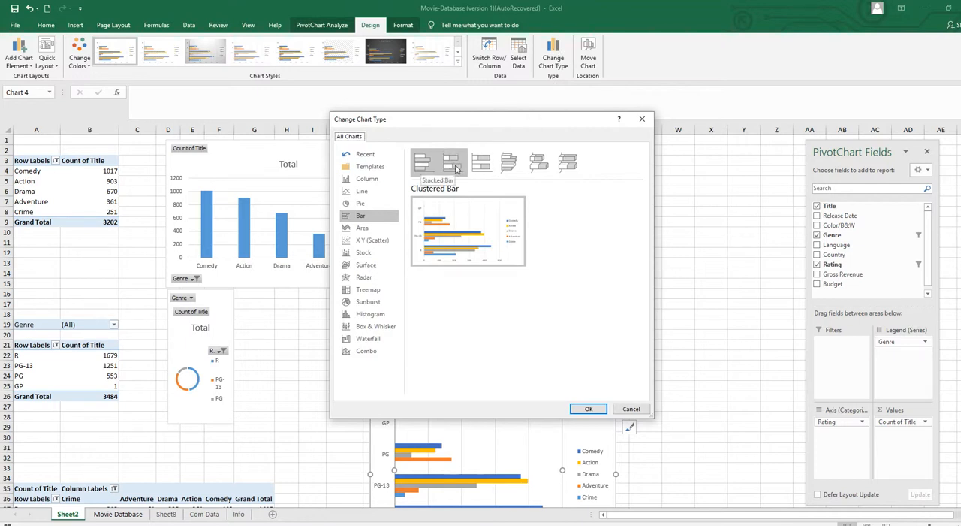
click(455, 167)
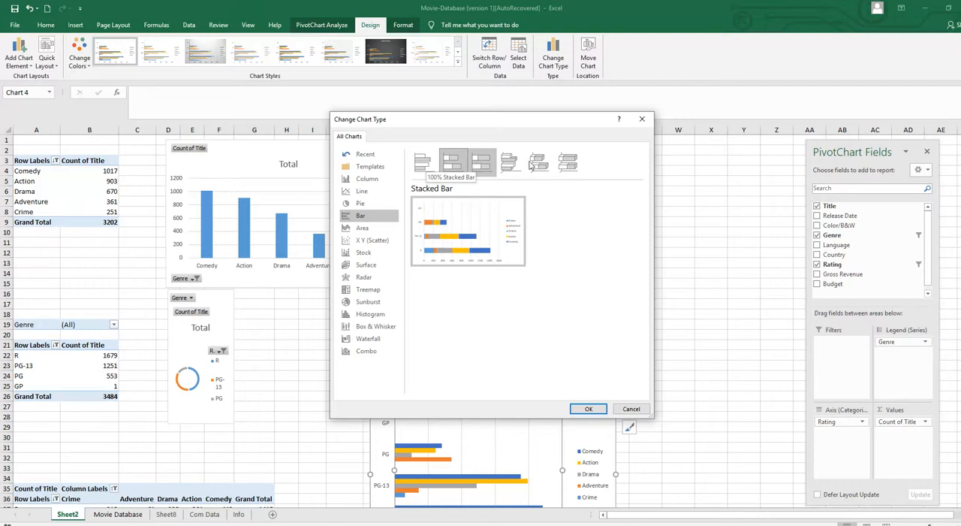
click(481, 161)
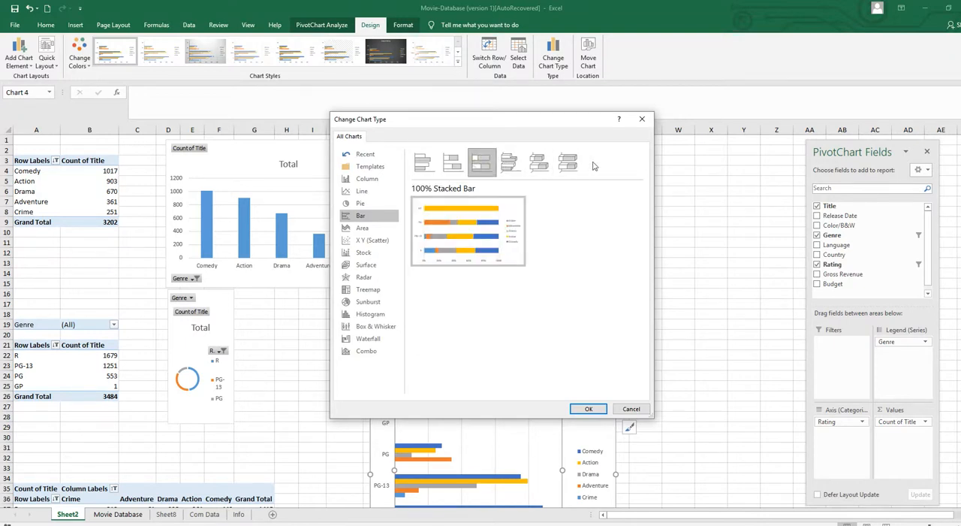
click(451, 164)
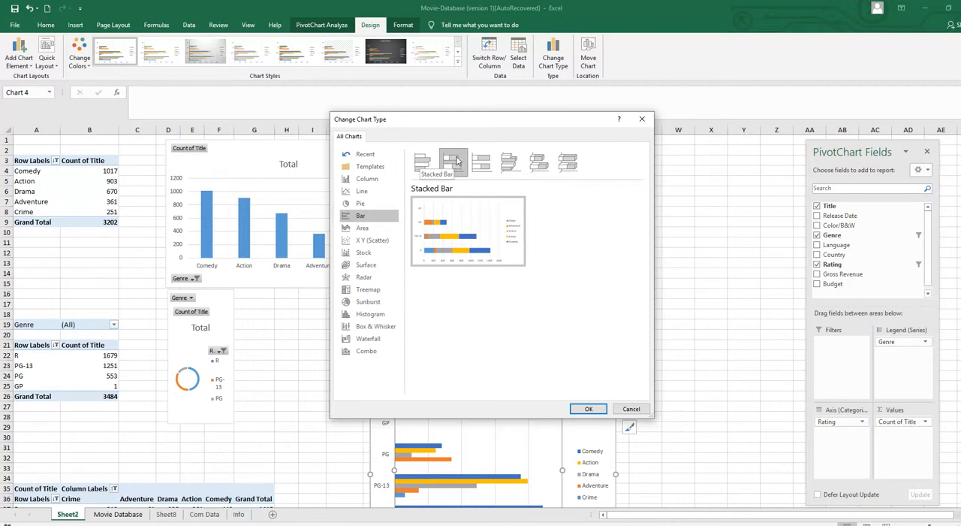
click(588, 409)
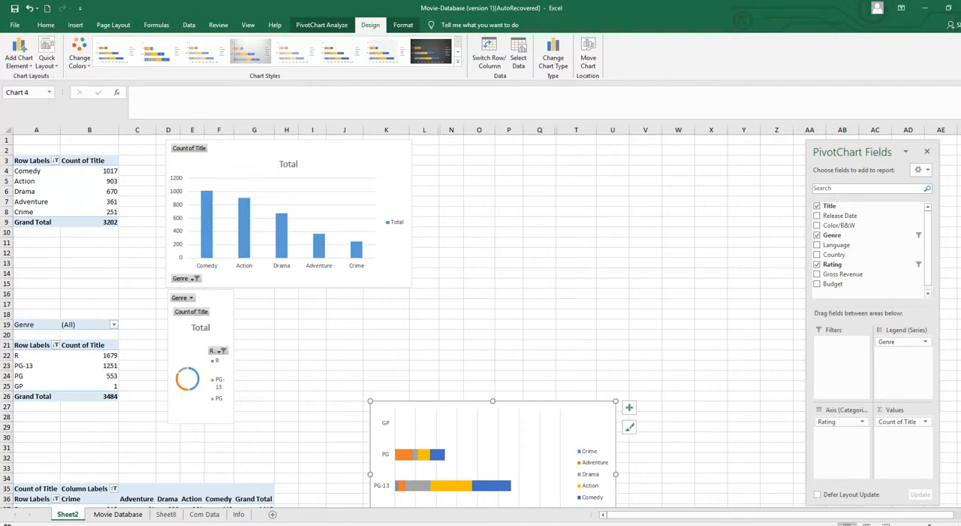
scroll(470, 266, down, 5)
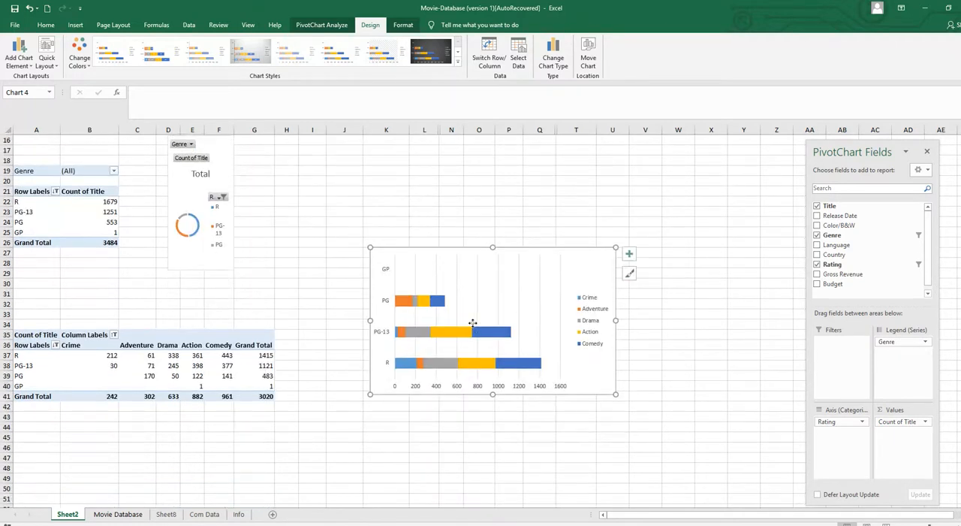
Change the rating-by-genre PivotChart's type back to Clustered Bar
click(554, 54)
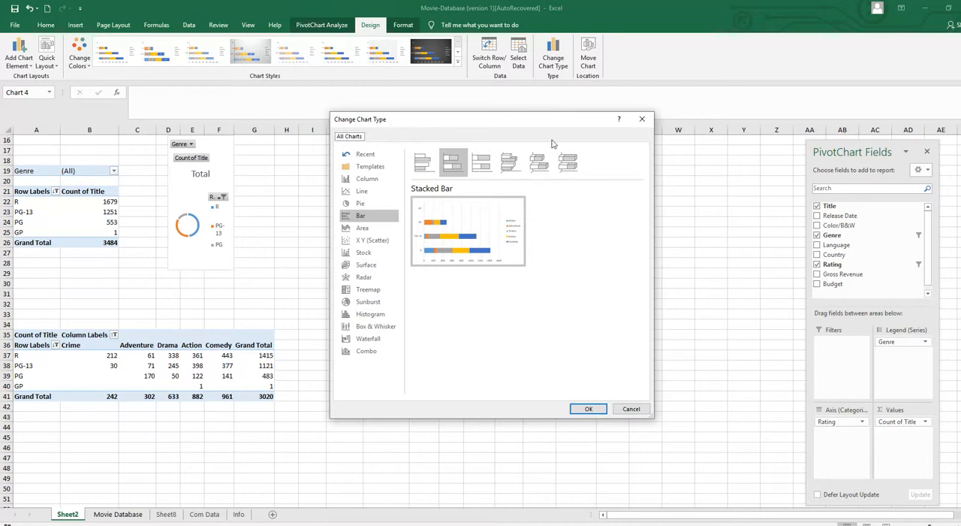
click(423, 161)
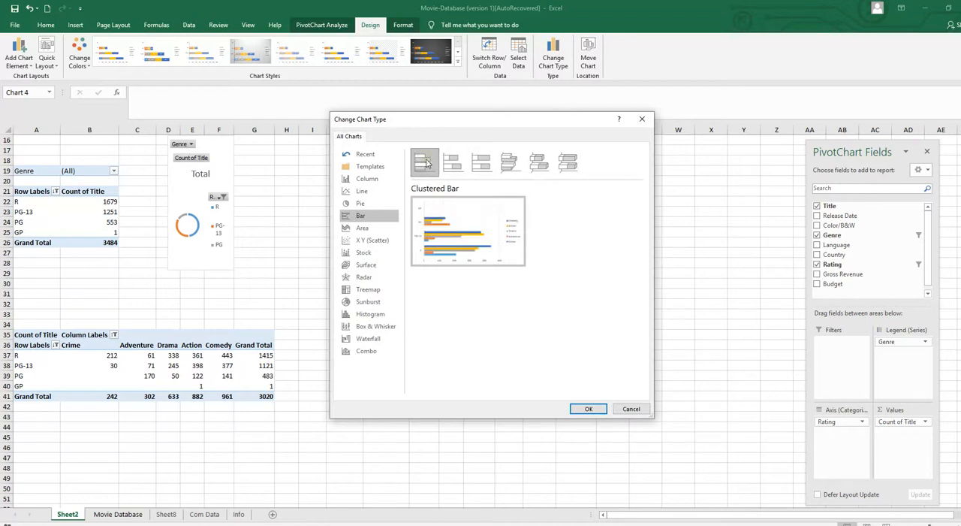
click(588, 409)
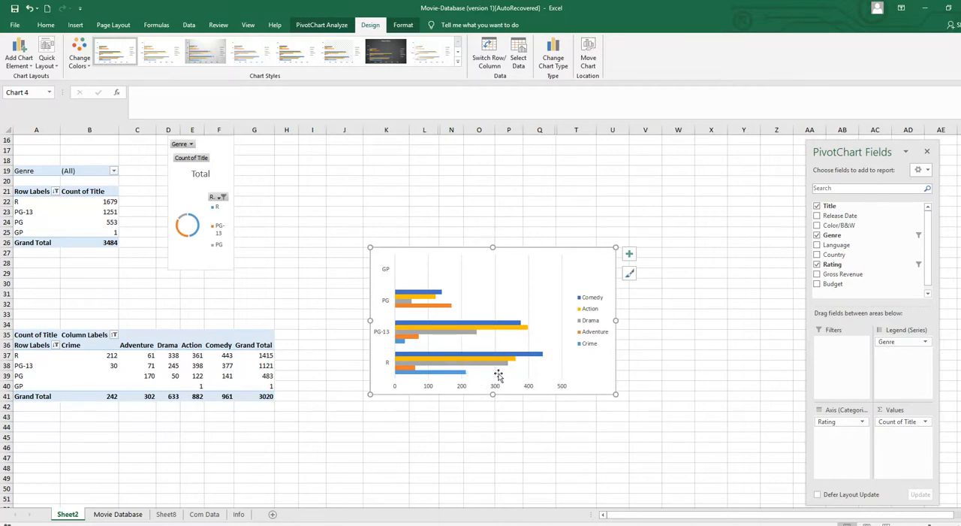
Switch the bar PivotChart's rows and columns to compare both layouts, returning to ratings on the axis and genres in the legend
click(490, 53)
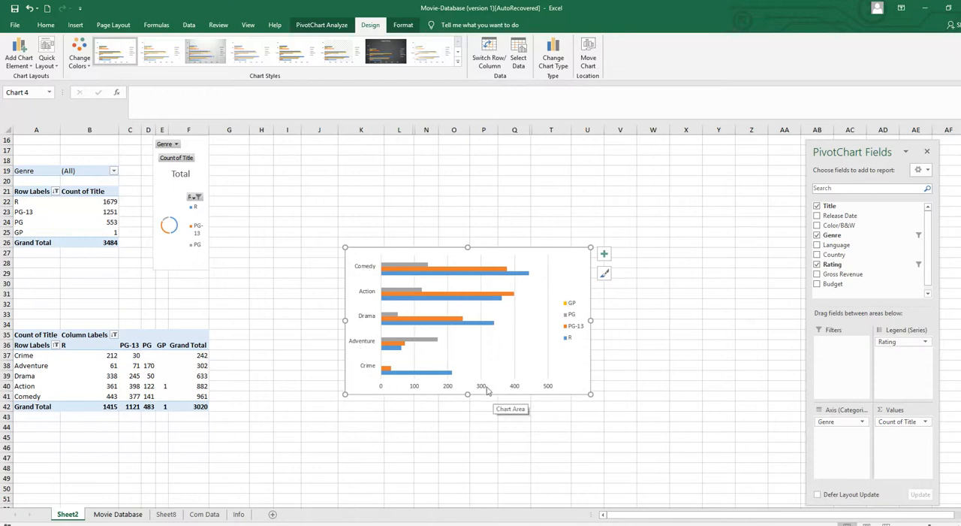
click(490, 51)
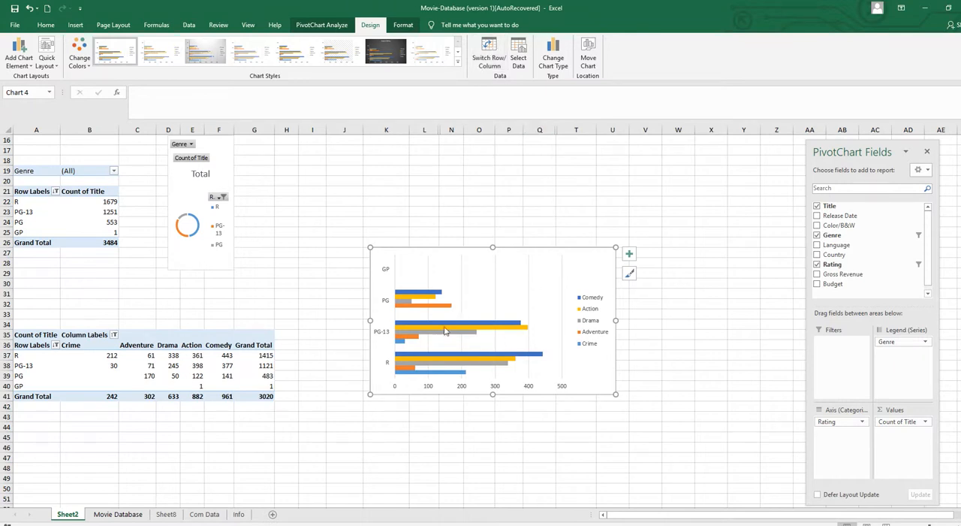
scroll(298, 295, up, 5)
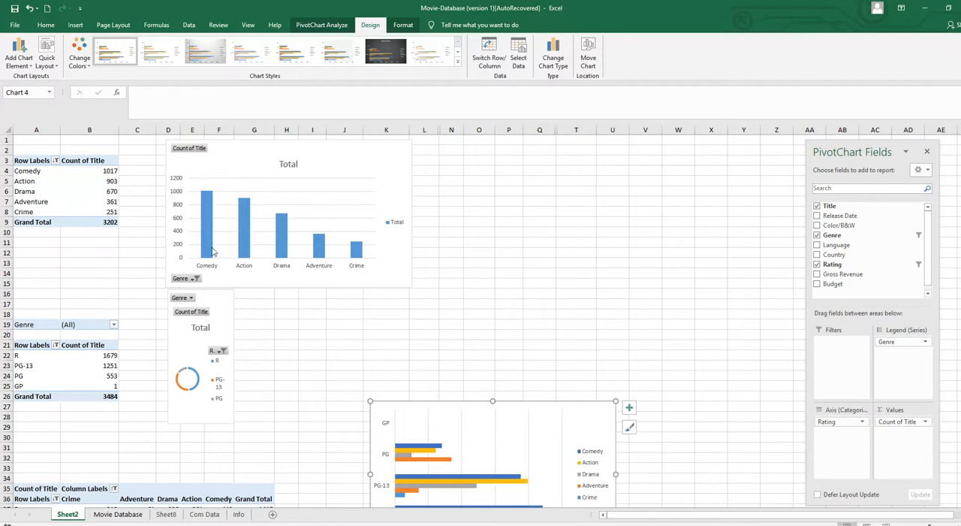
scroll(470, 412, down, 3)
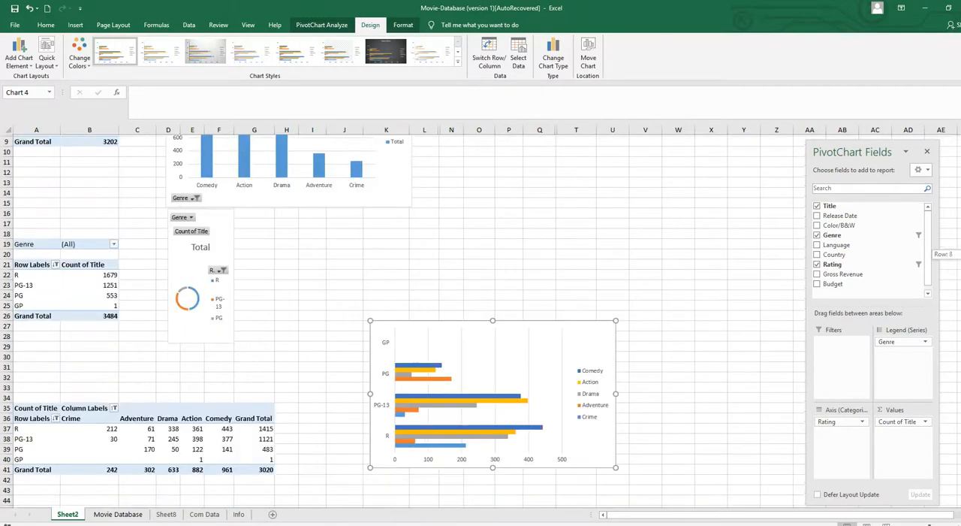
click(470, 411)
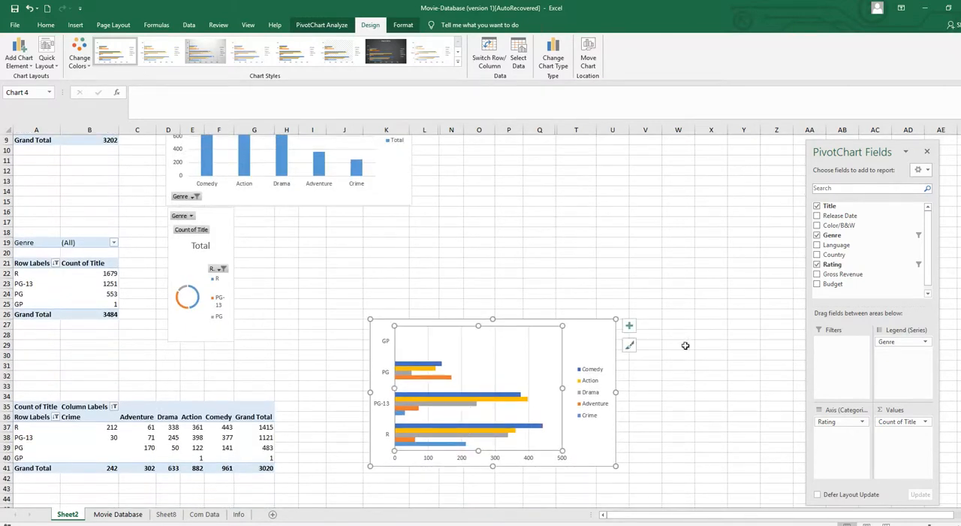
click(491, 56)
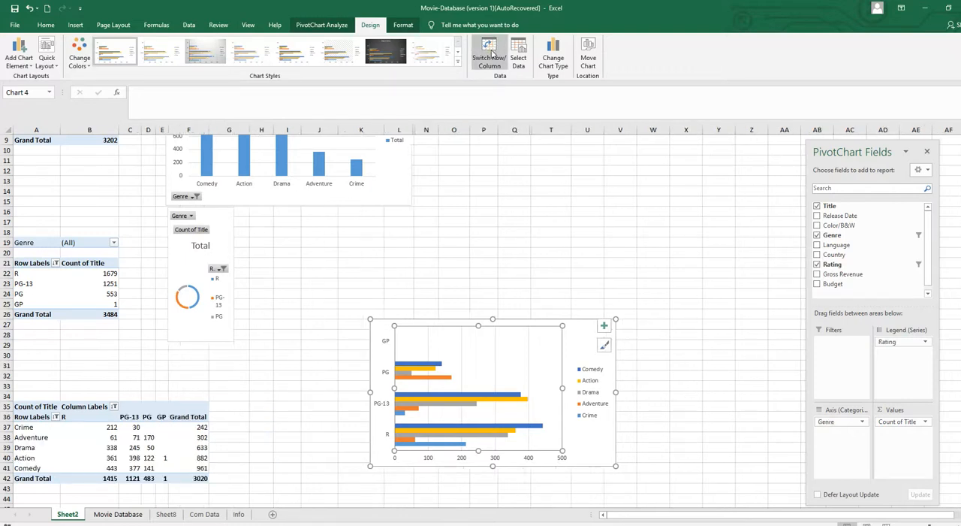
click(492, 67)
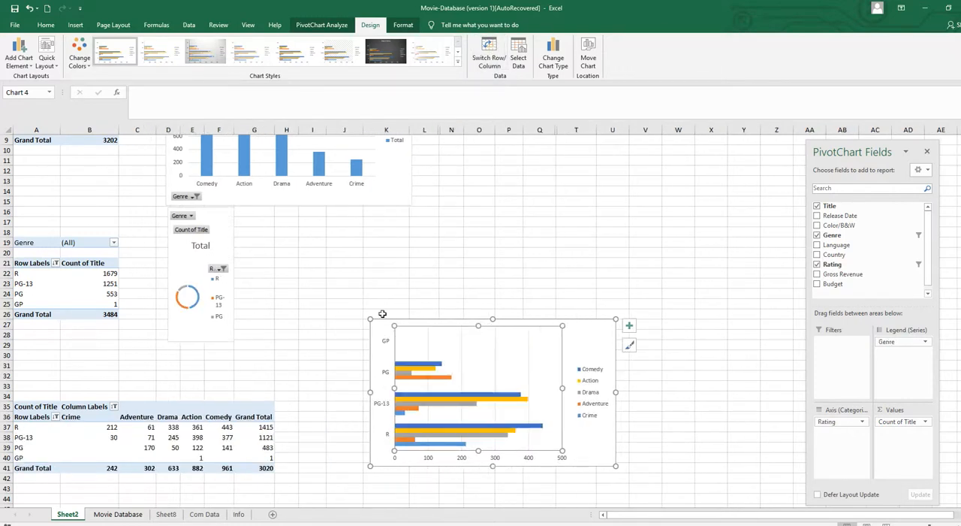
click(654, 253)
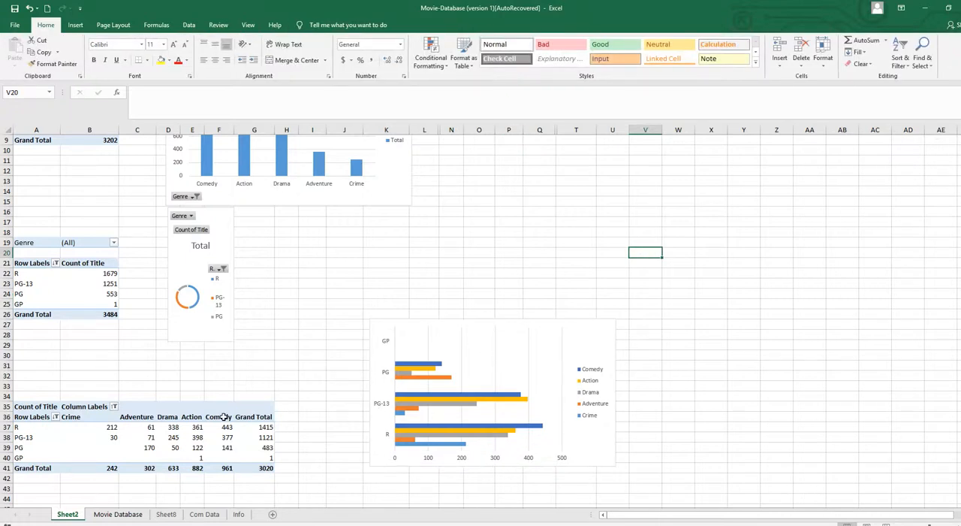
Rename the rating-by-genre PivotTable as Genre and Rating
click(88, 418)
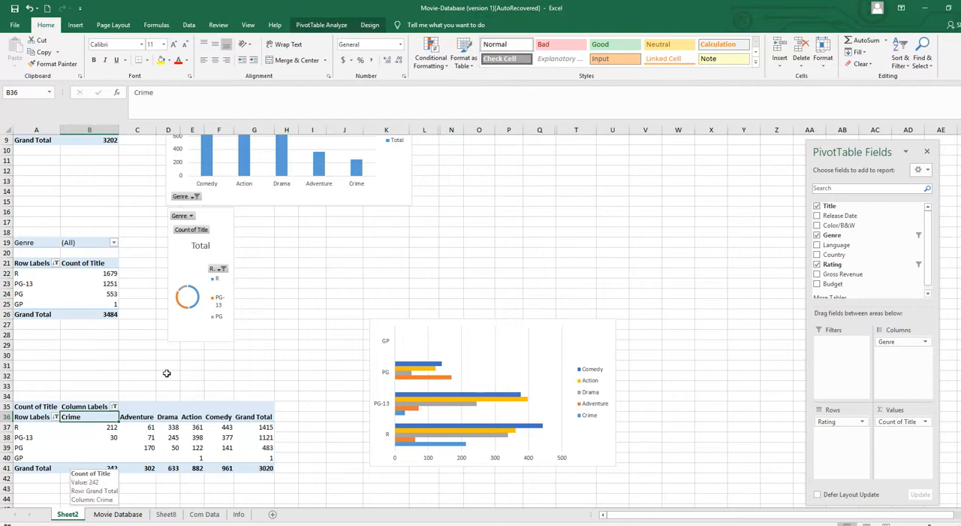
click(321, 25)
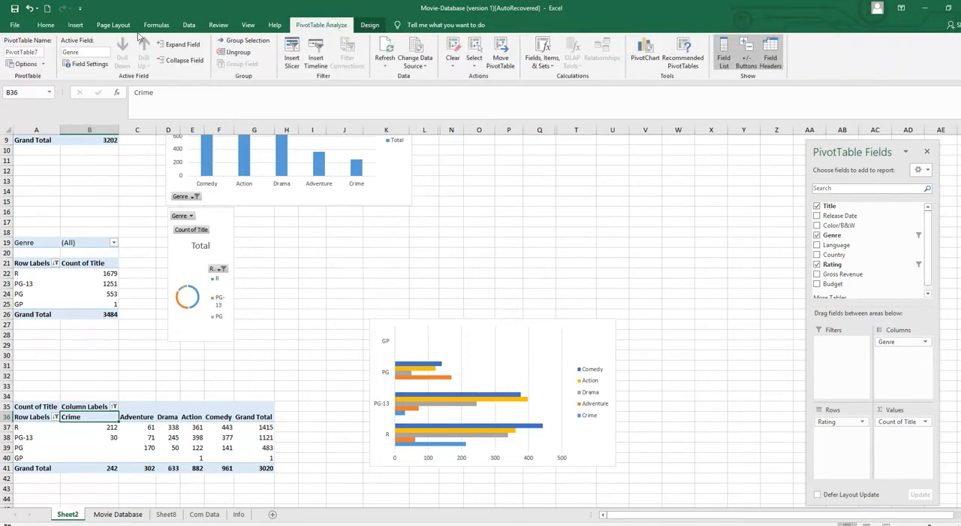
click(30, 52)
text(G)
text(enre and Rating)
click(79, 448)
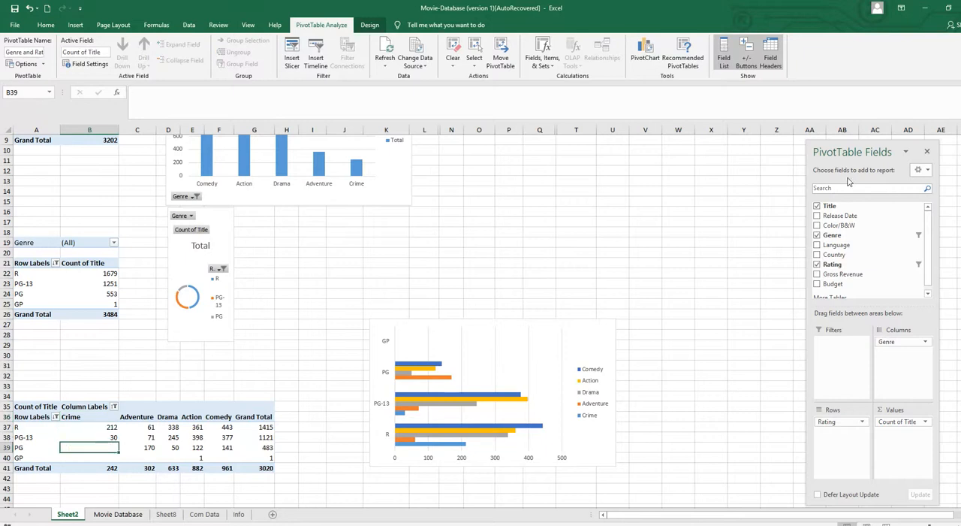
Widen the rating doughnut chart to nearly the width of the genre column chart above it
scroll(365, 261, up, 3)
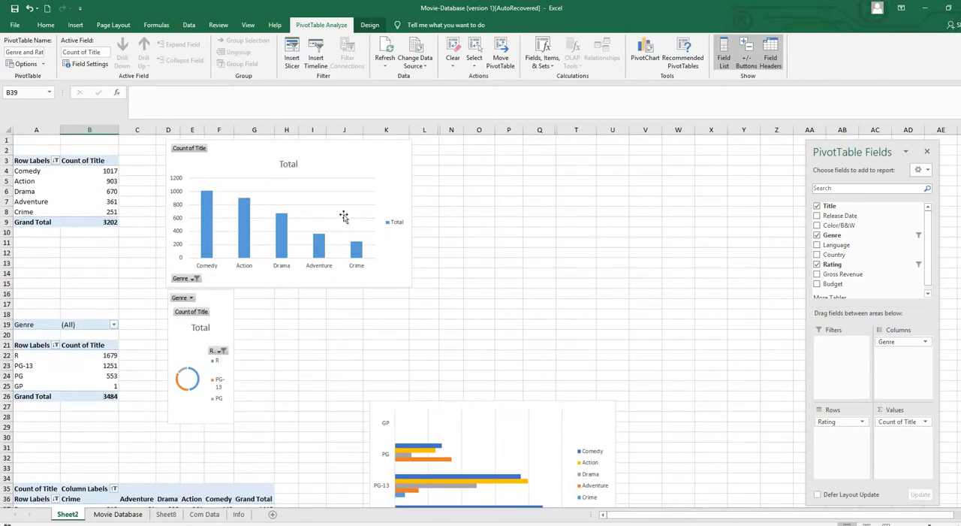
click(213, 327)
drag(234, 356, 390, 356)
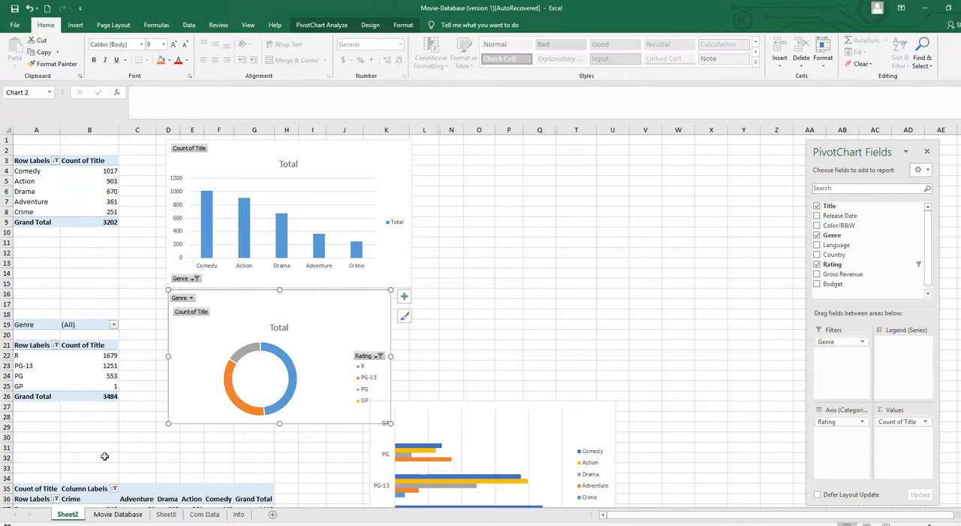
Check which PivotTable supplies the data source of the genre column chart
right_click(381, 157)
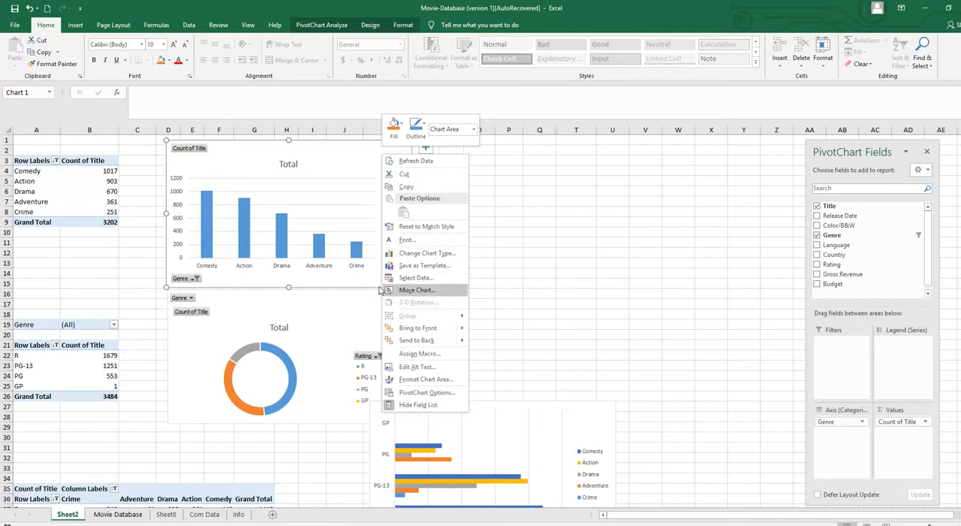
click(418, 278)
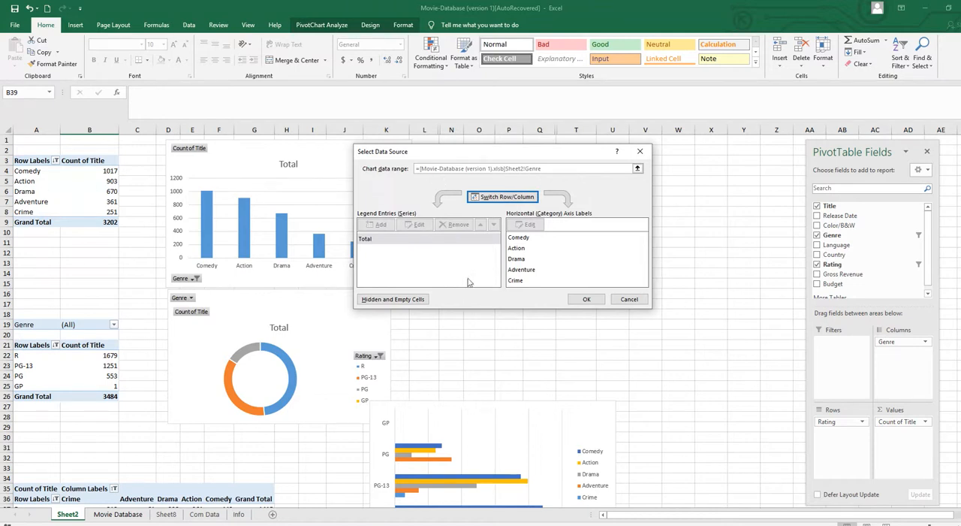
click(629, 298)
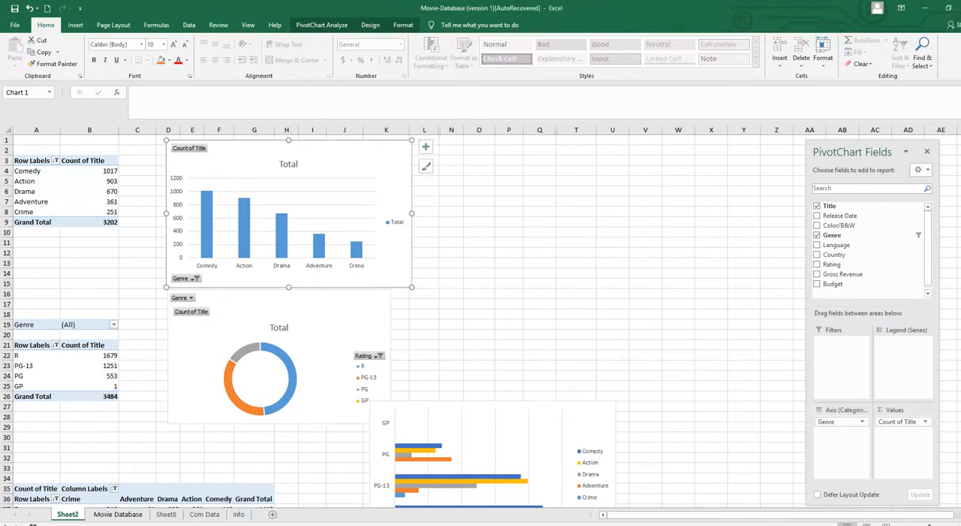
Check which PivotTable supplies the data source of the clustered bar chart
scroll(293, 440, down, 4)
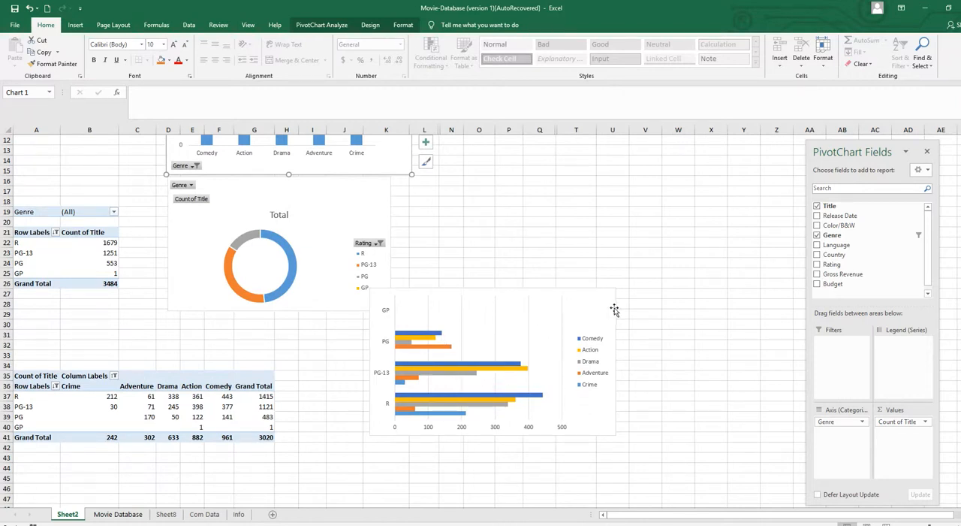
right_click(584, 304)
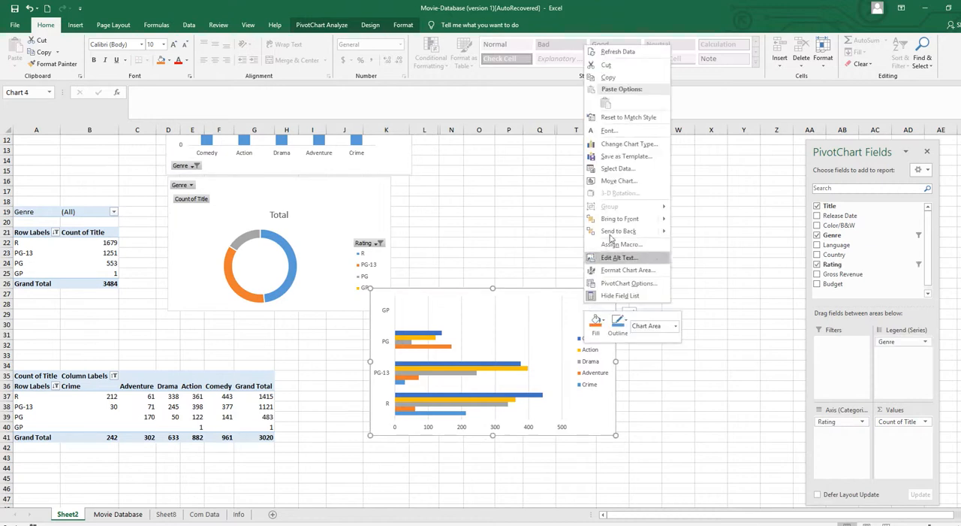
click(613, 173)
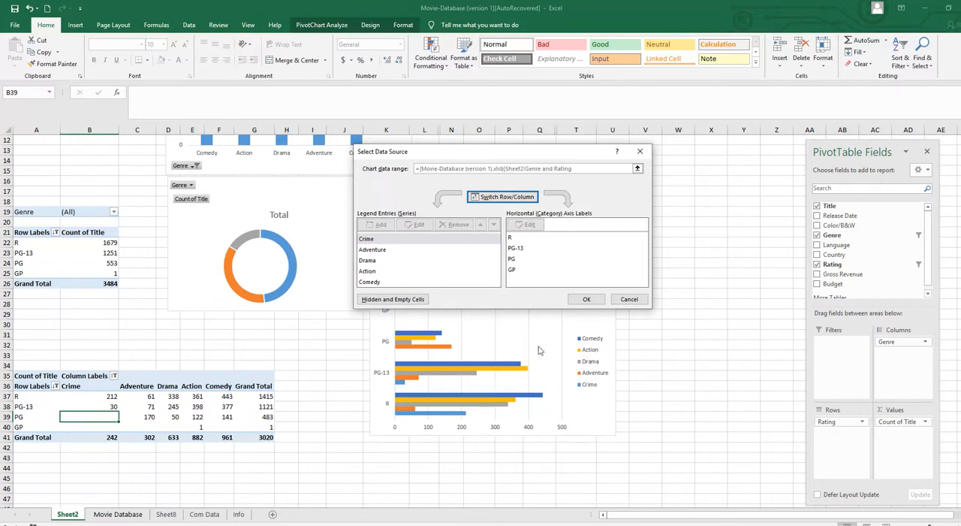
click(629, 299)
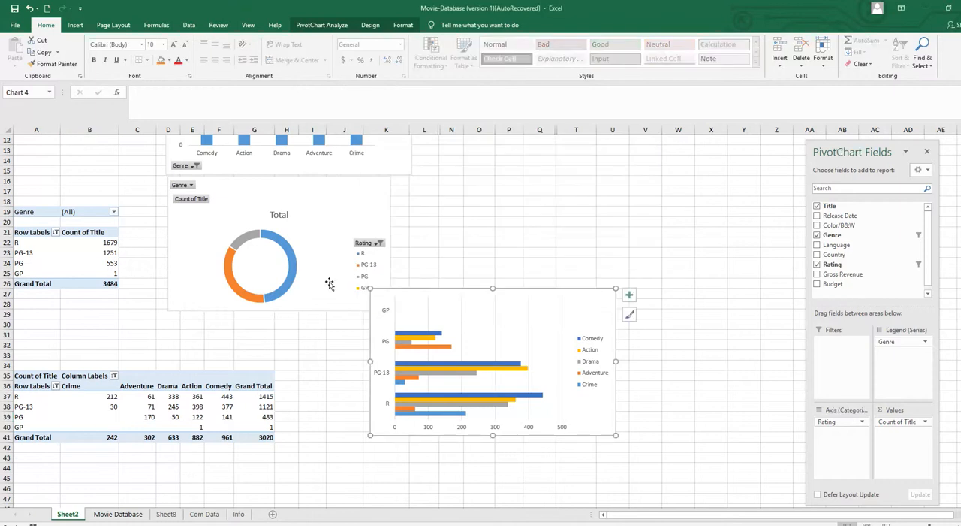
Try to add the Rating field below Genre in the rows of the first genre PivotTable
scroll(572, 271, up, 3)
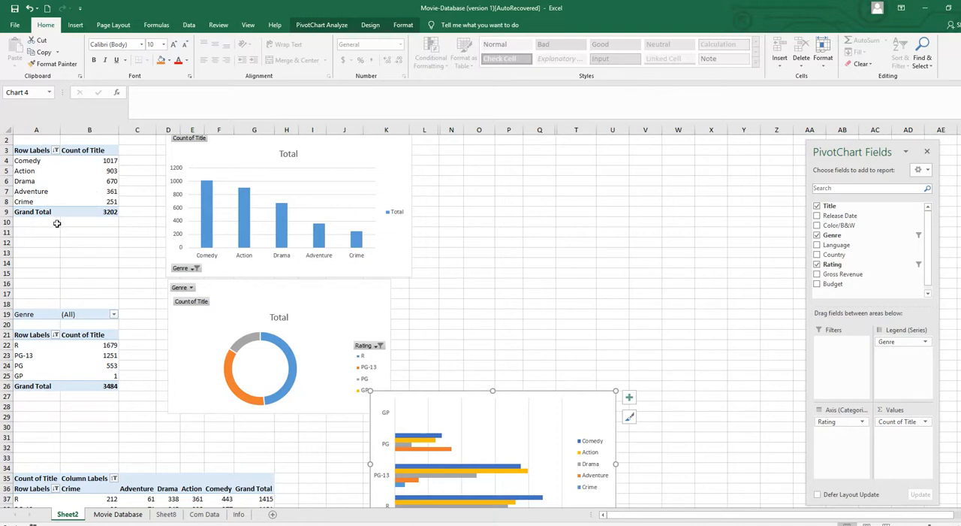
click(83, 172)
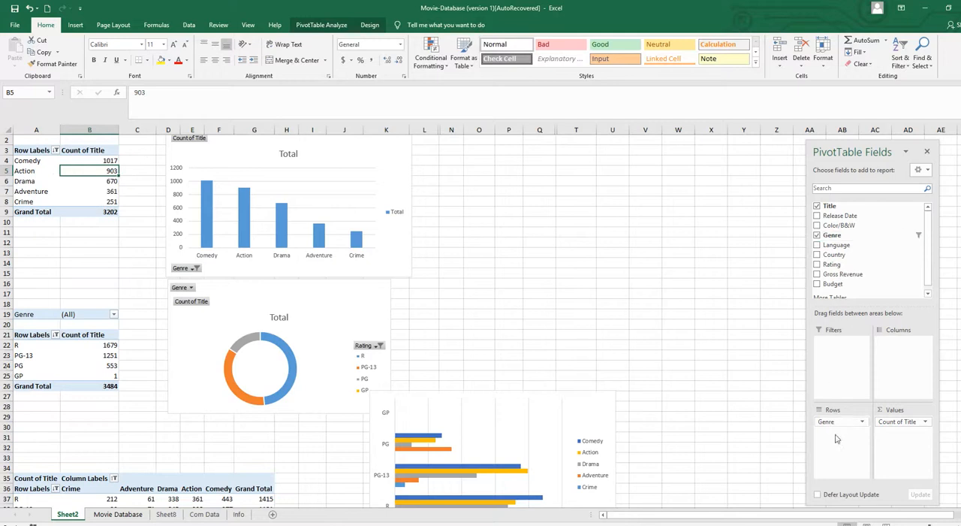
drag(849, 260, 832, 437)
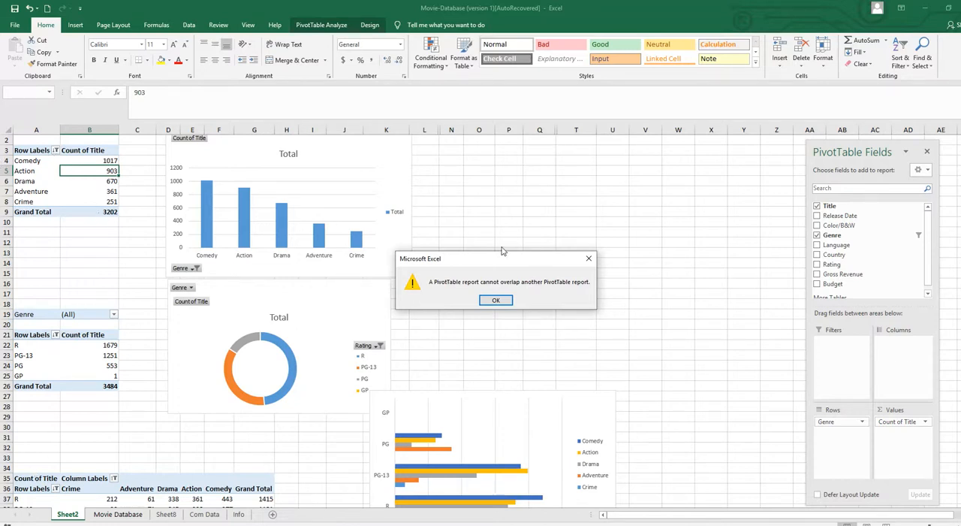
click(589, 257)
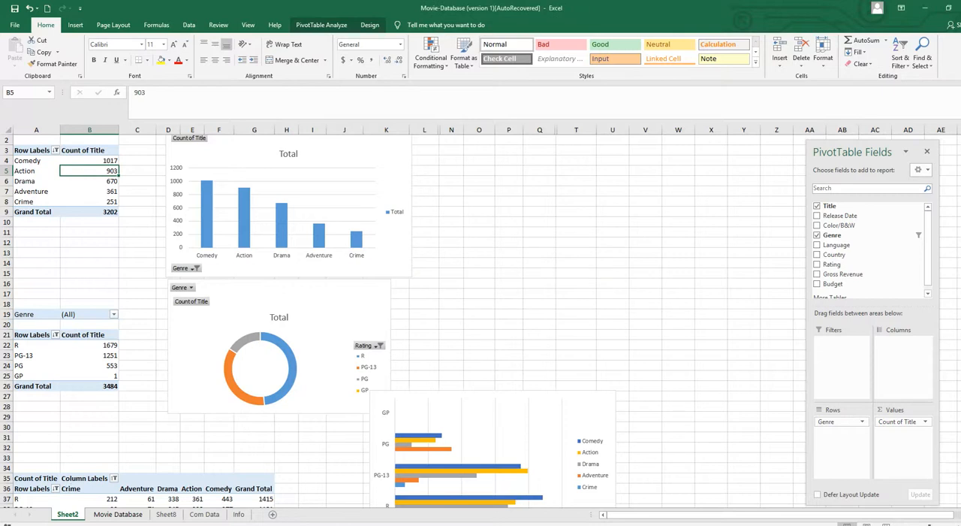